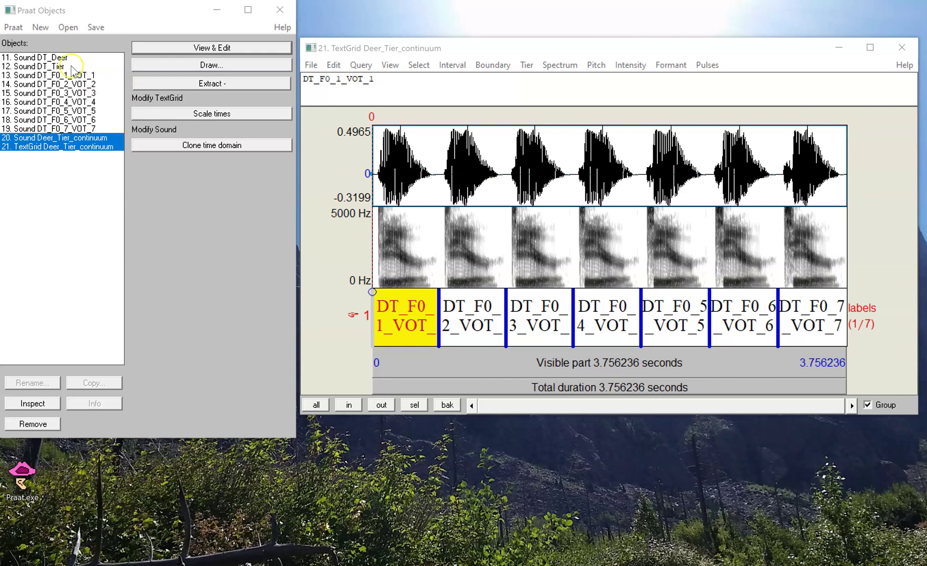
Select Sound DT_Deer and Sound DT_Tier (objects 11–12) in the Objects list
drag(62, 57, 68, 66)
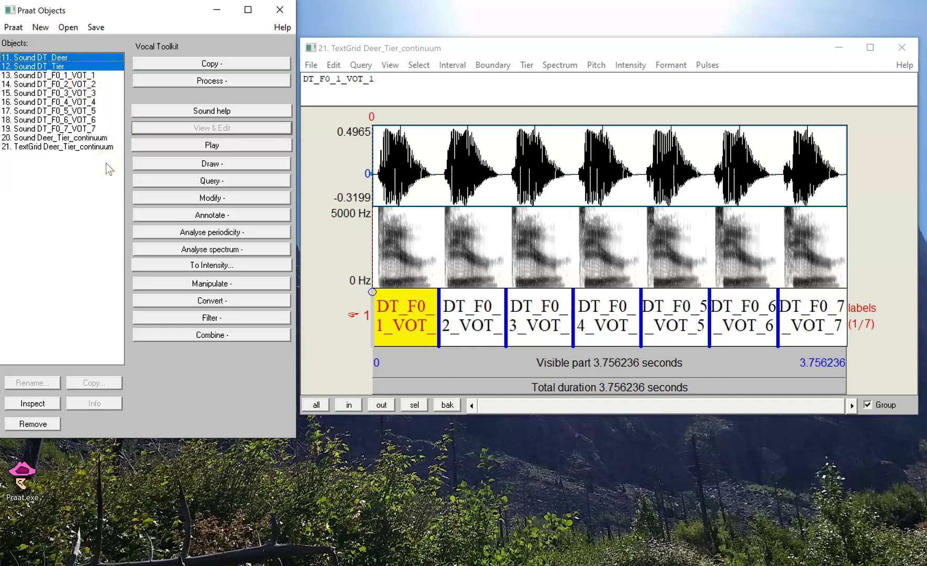
Close the continuum TextGrid editor and remove objects 11–21 from the Objects list
click(444, 174)
key(ctrl+w)
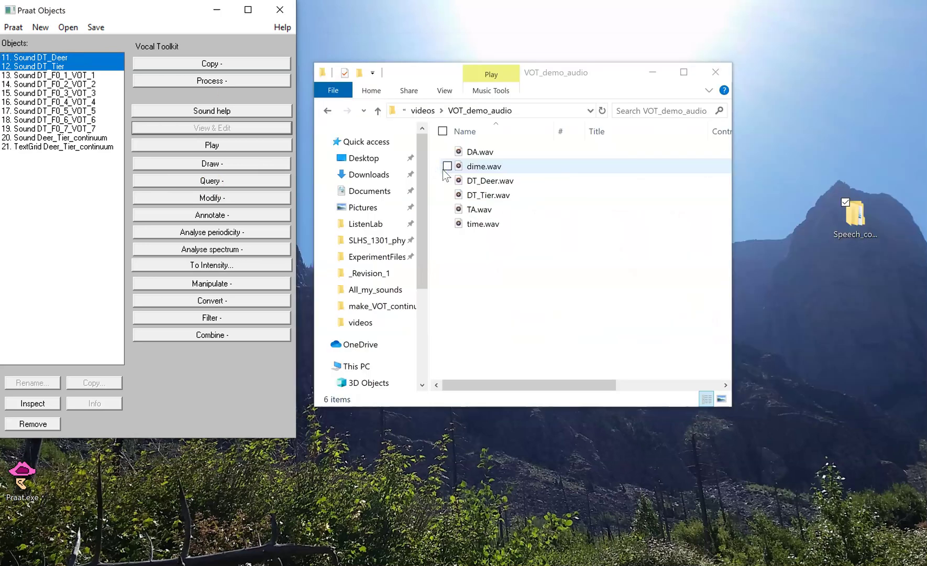
click(443, 264)
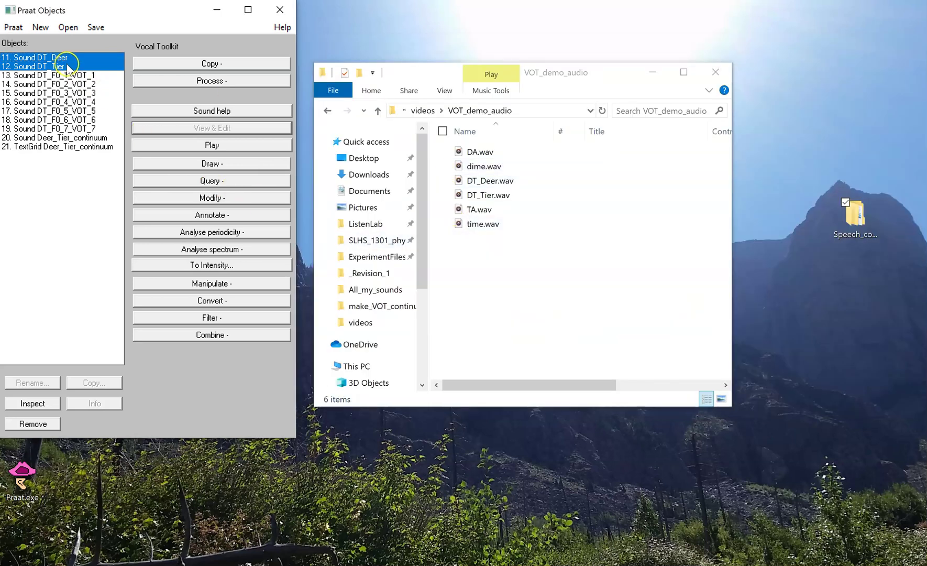
drag(55, 58, 52, 346)
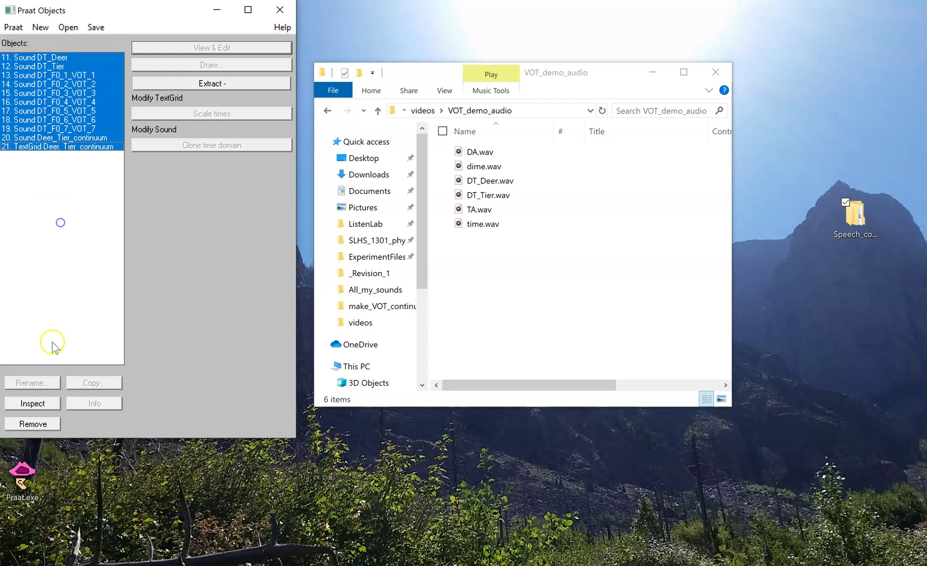
click(48, 419)
Load DA.wav and TA.wav from VOT_demo_audio into Praat and select both sounds
click(473, 332)
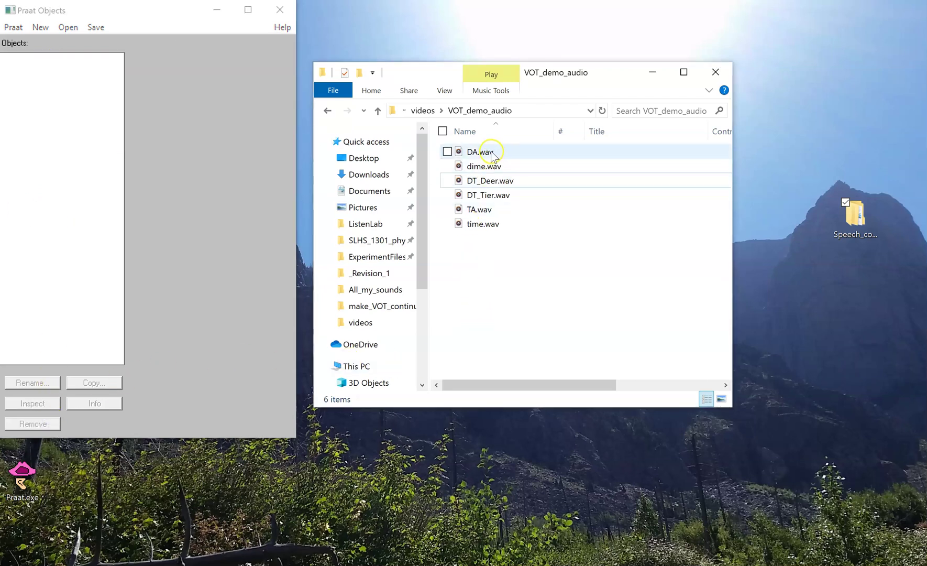
drag(492, 156, 23, 484)
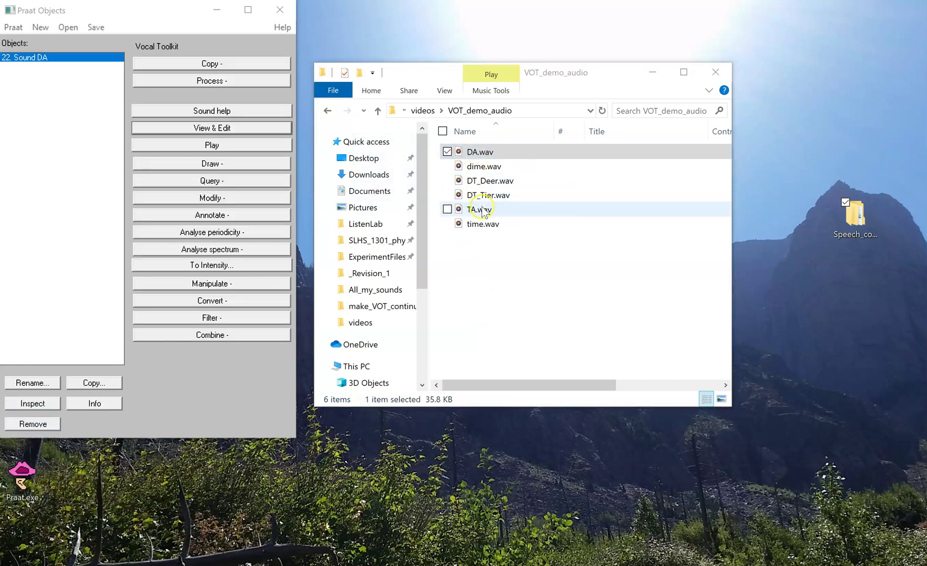
drag(474, 209, 23, 486)
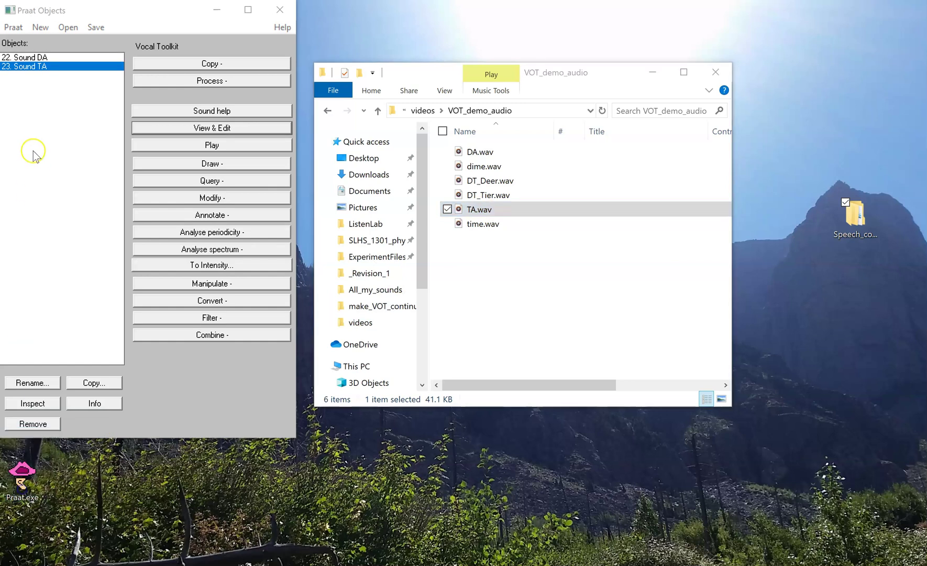
shift+click(56, 57)
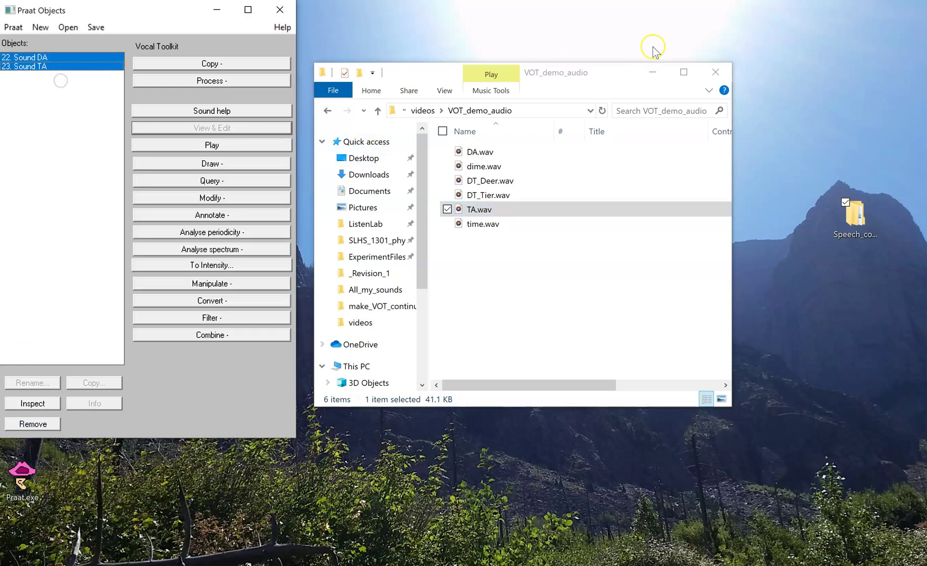
Copy the entire Make VOT continuum script text from TextPad
click(655, 71)
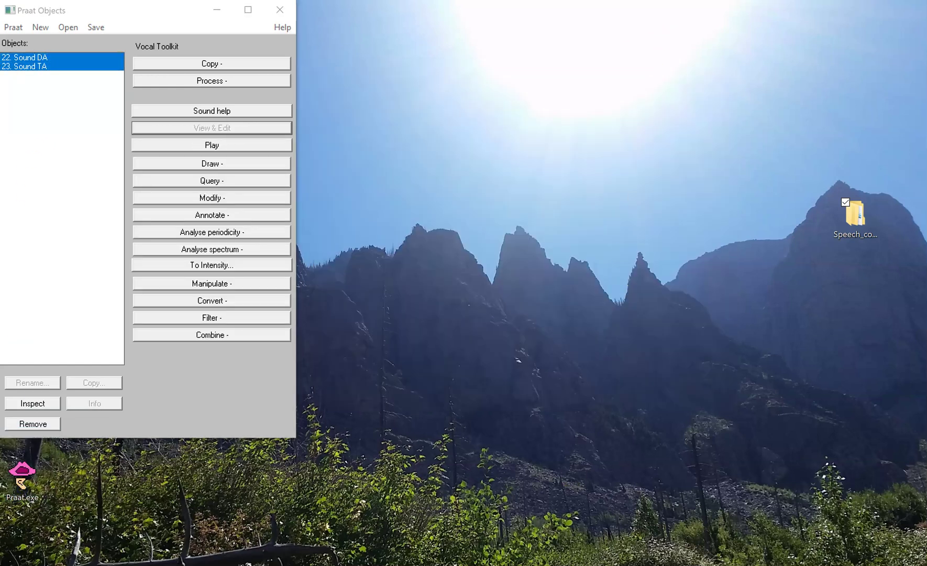
mouse_move(482, 565)
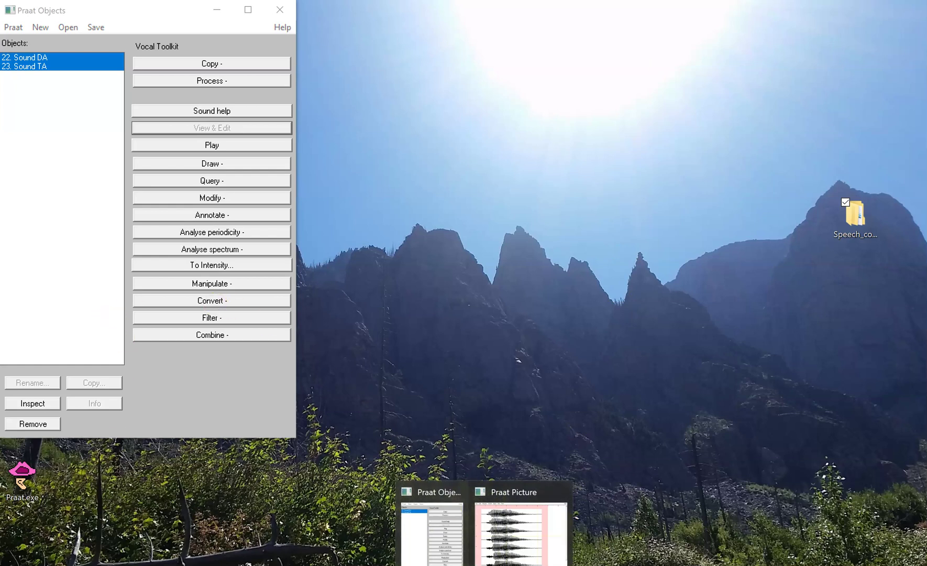
key(alt+Tab)
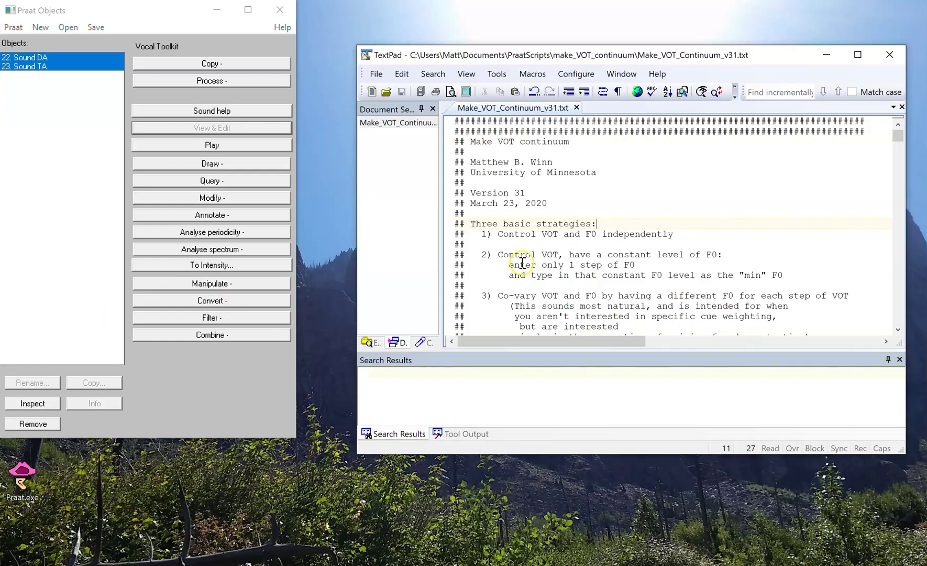
key(ctrl+a)
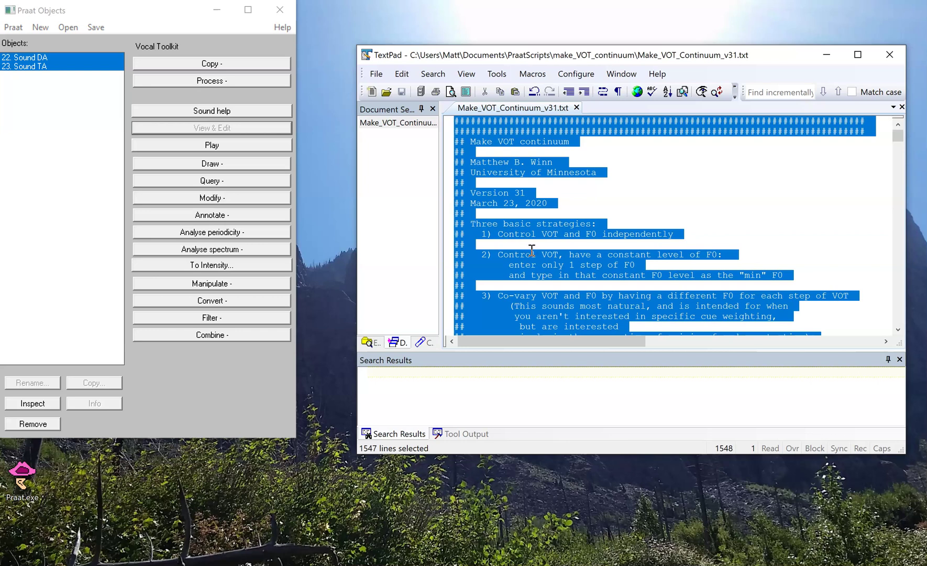
click(532, 251)
click(826, 55)
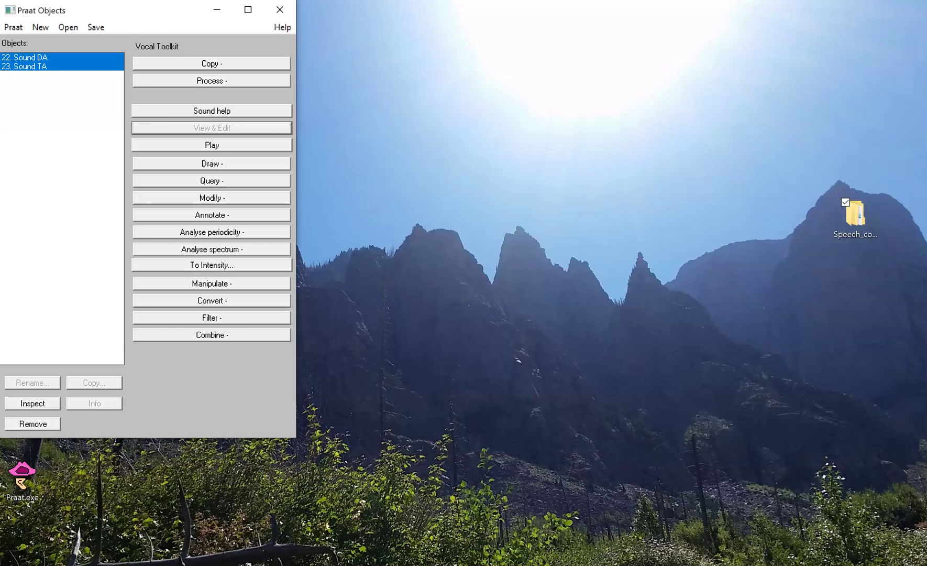
Paste the script into a new Praat script and return to its top
click(13, 27)
click(37, 62)
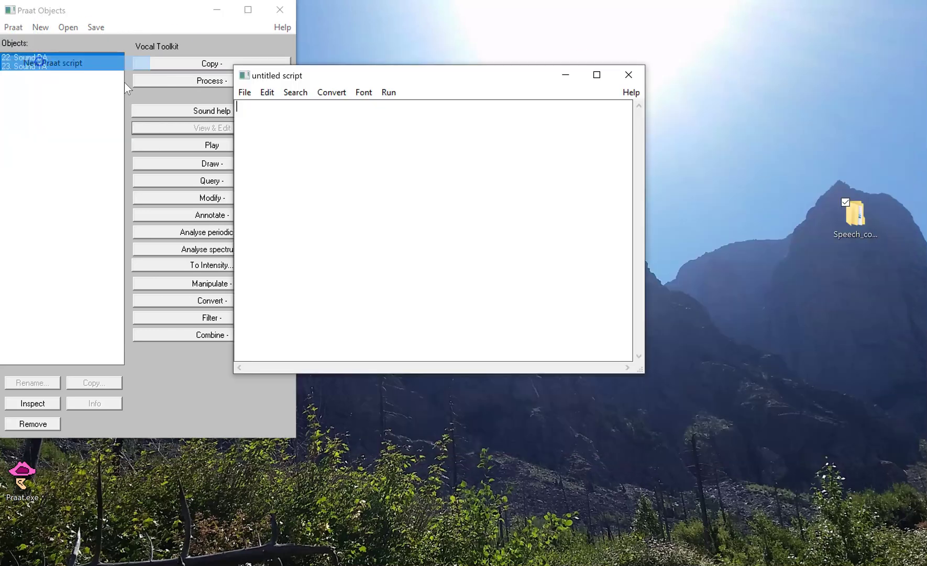
key(ctrl+v)
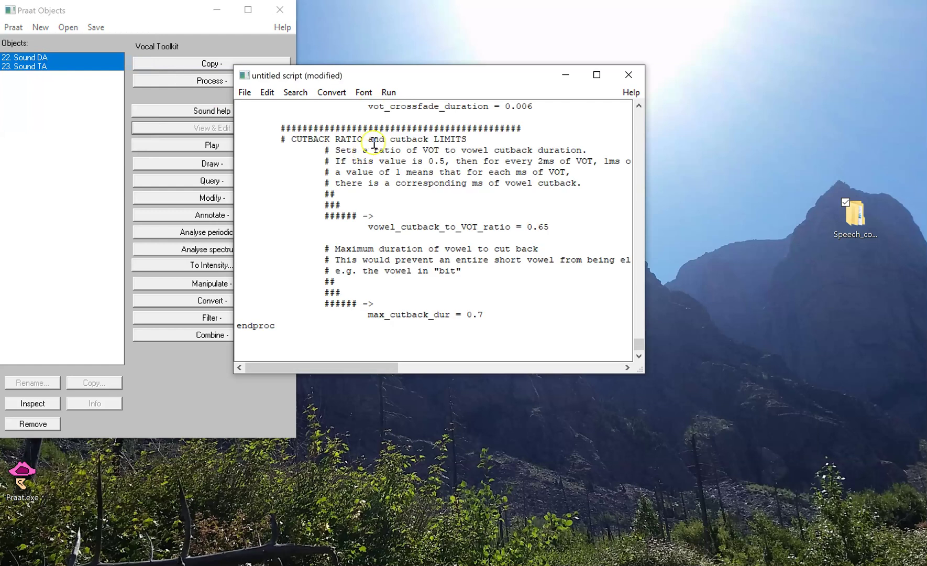
key(ctrl+Home)
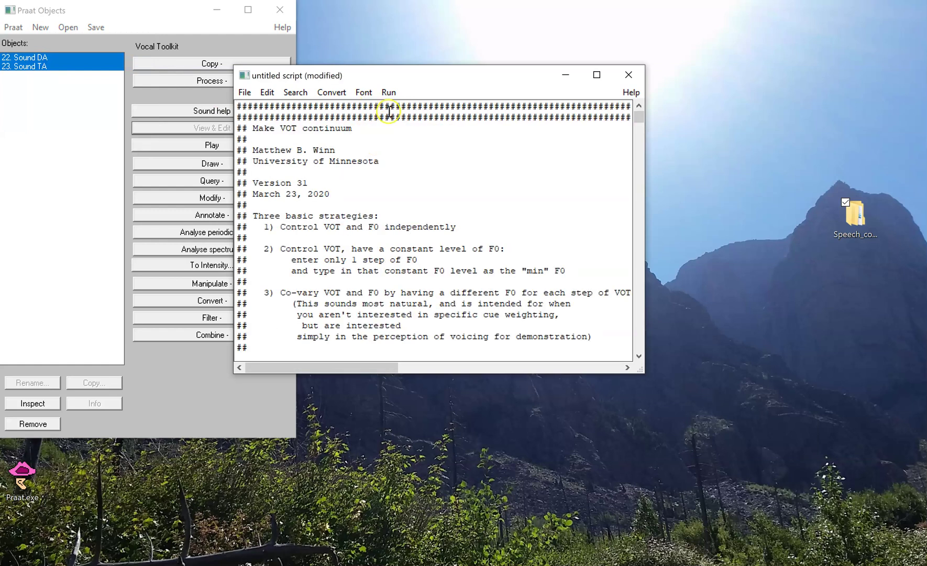
click(389, 92)
Run the continuum script with 'save files' set to 'do not save any files'
click(409, 110)
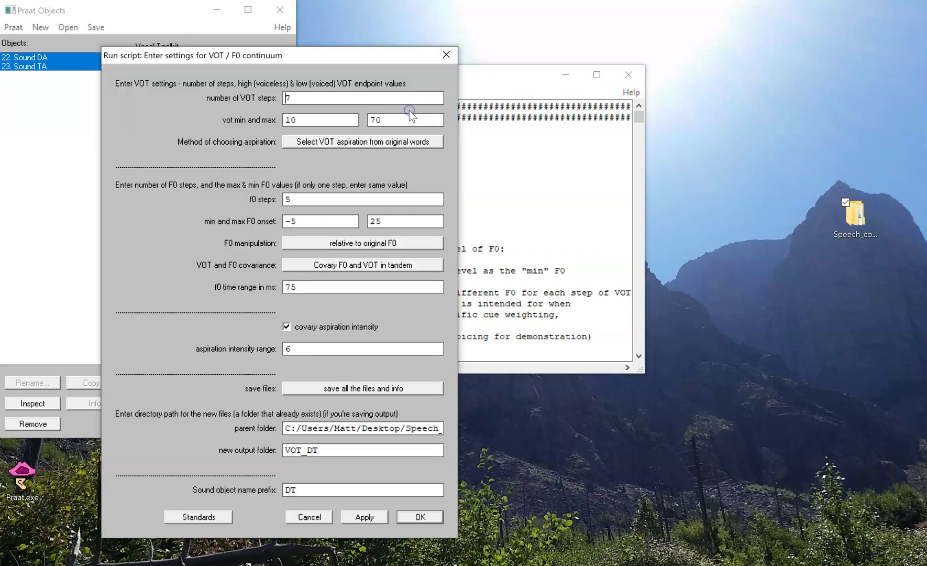
drag(368, 58, 561, 31)
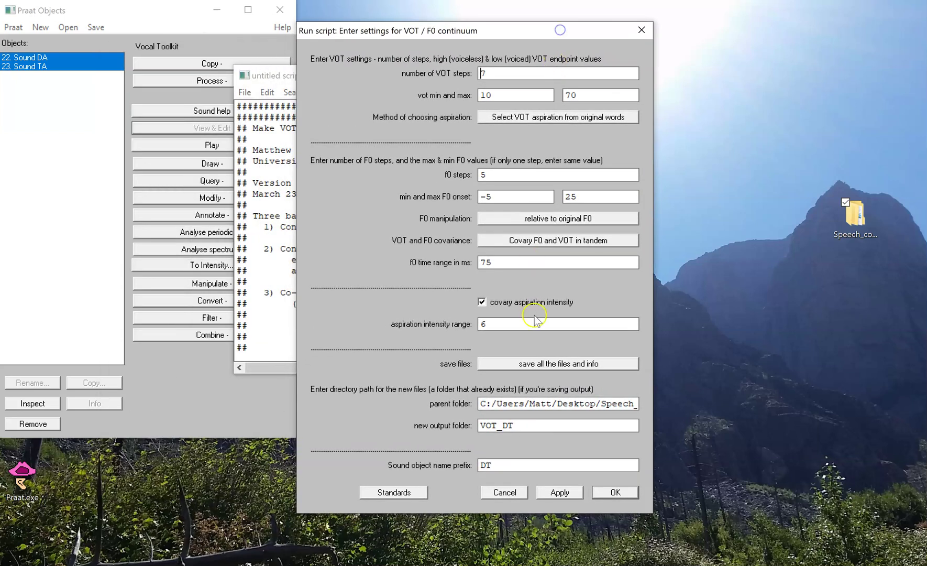
click(548, 362)
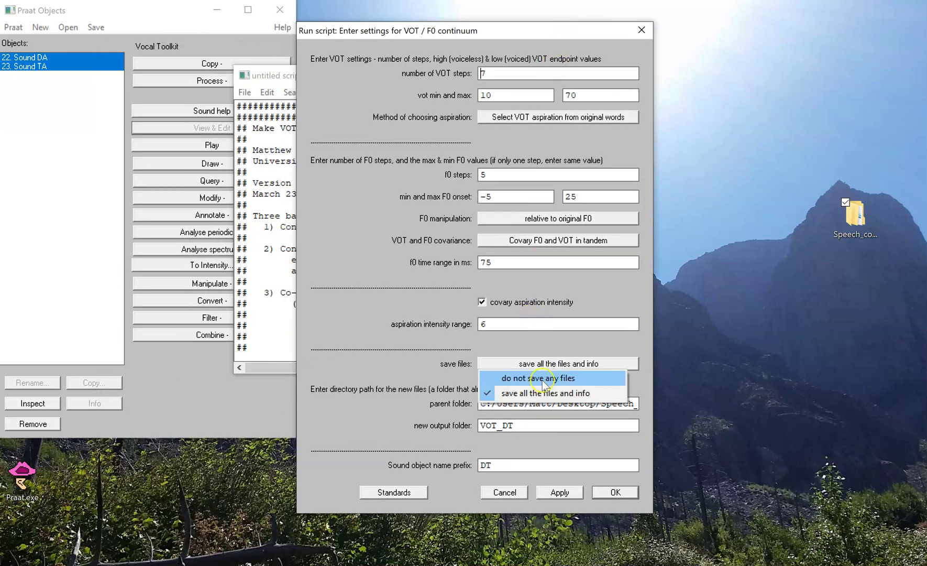
click(542, 377)
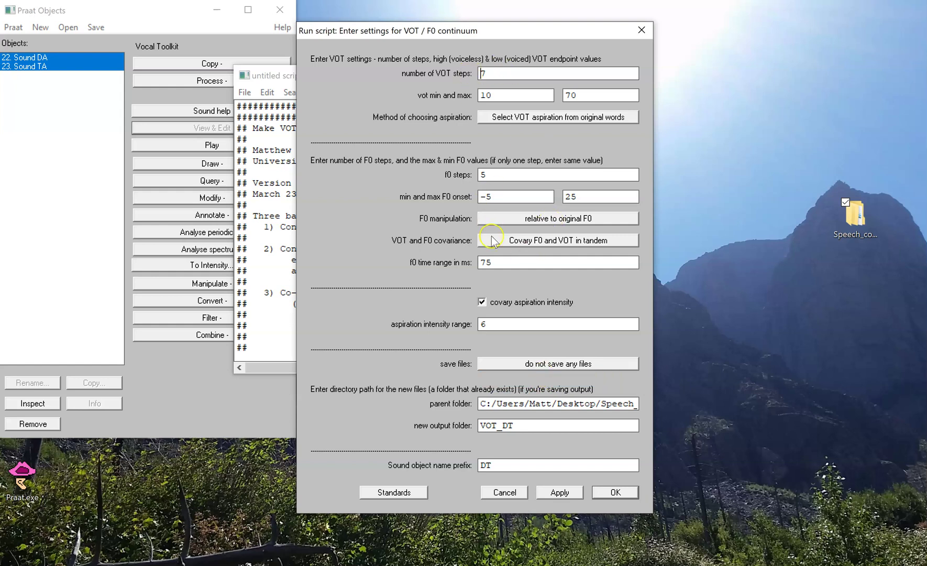
click(613, 492)
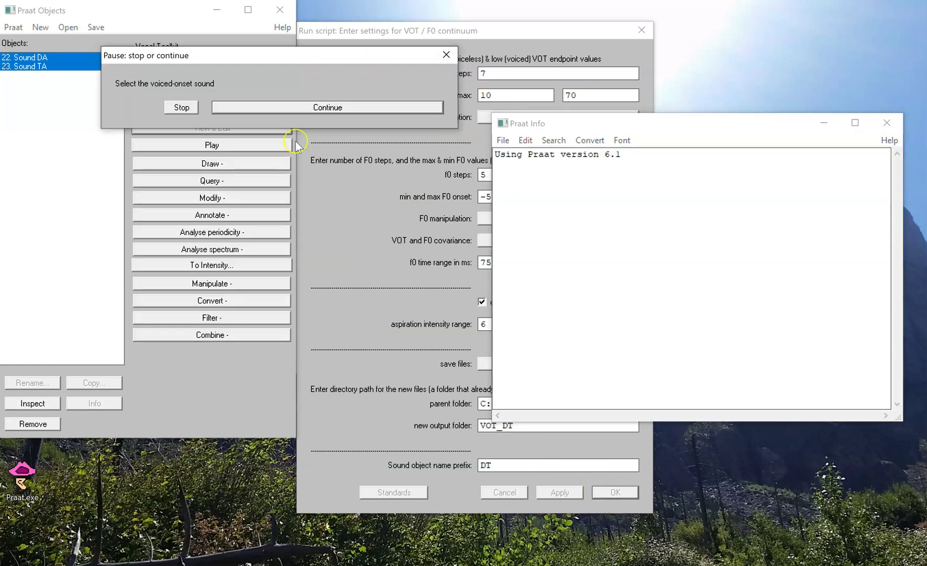
Choose Sound DA as the voiced-onset sound and Sound TA as the voiceless-onset sound
click(66, 58)
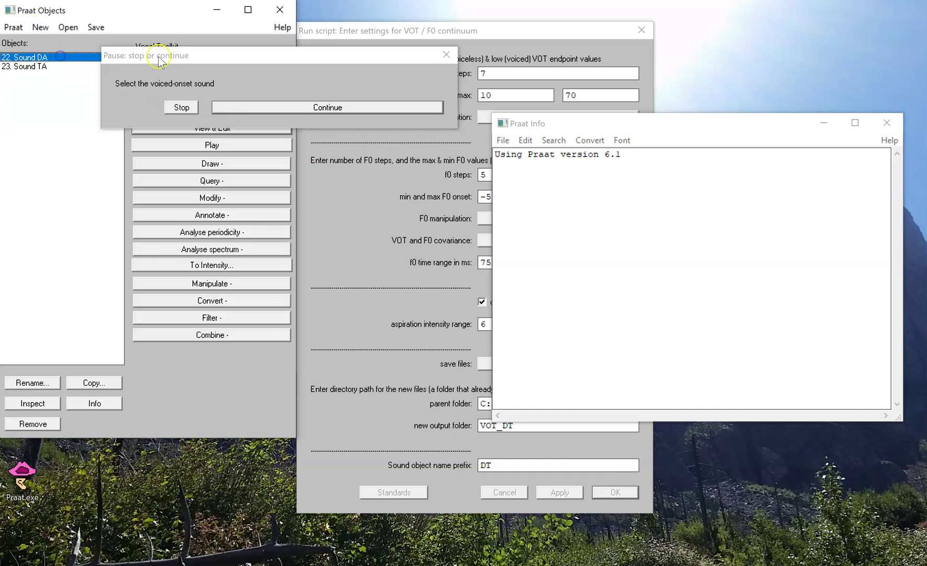
click(311, 112)
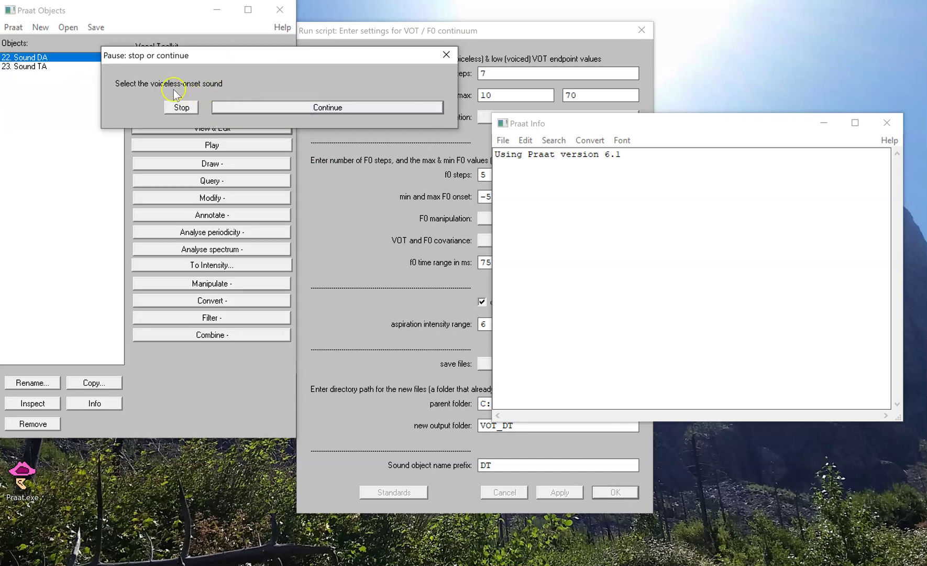
click(48, 66)
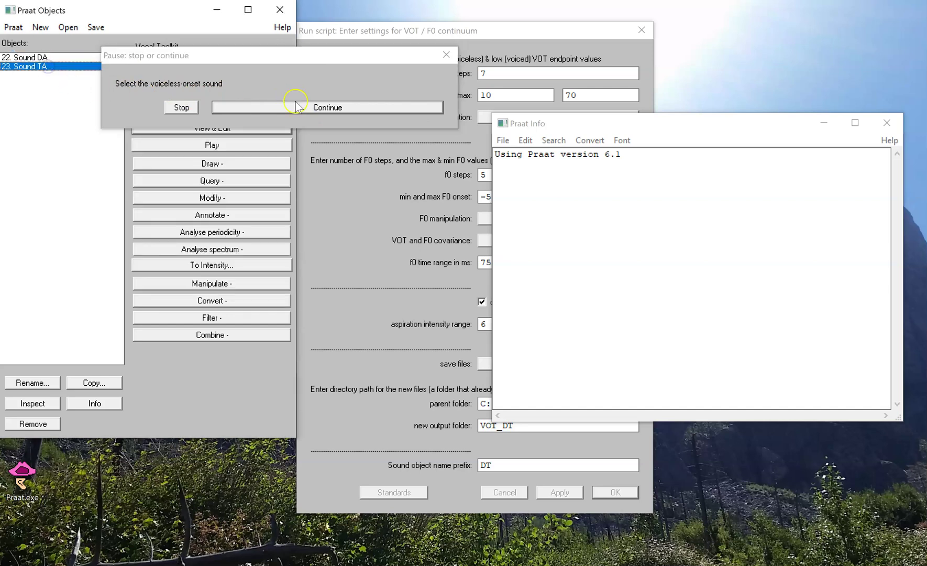
click(299, 108)
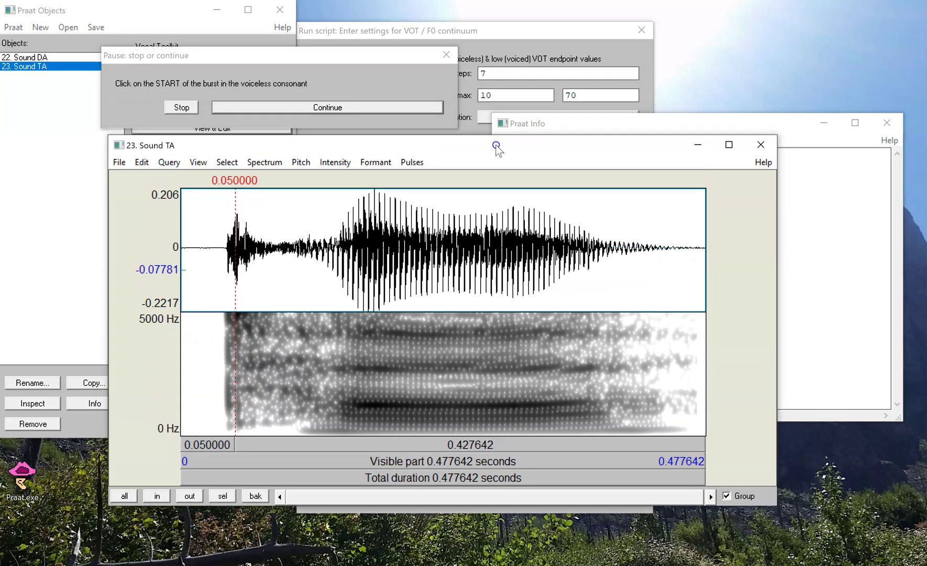
Mark the burst start in Sound TA at 0.042945 s
drag(497, 148, 496, 154)
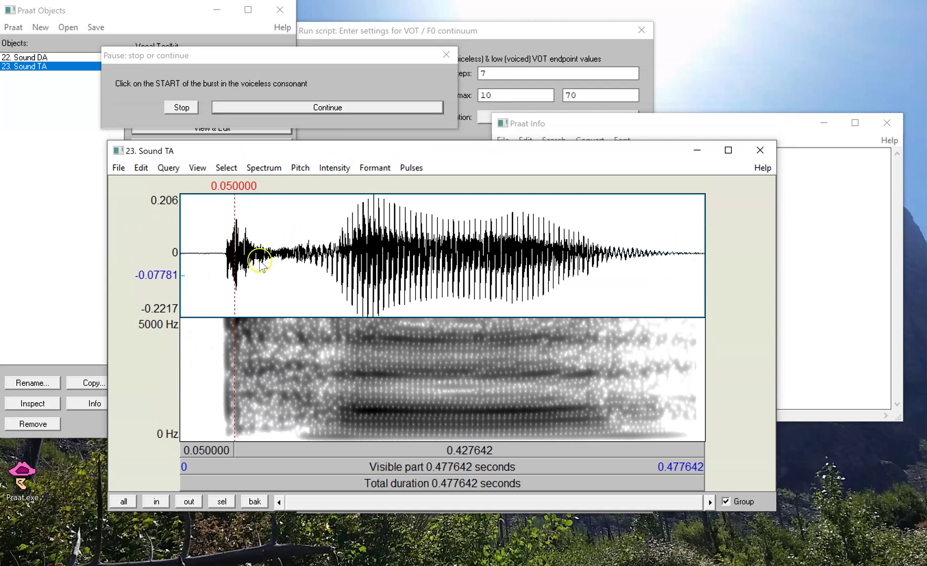
drag(259, 259, 204, 260)
click(222, 501)
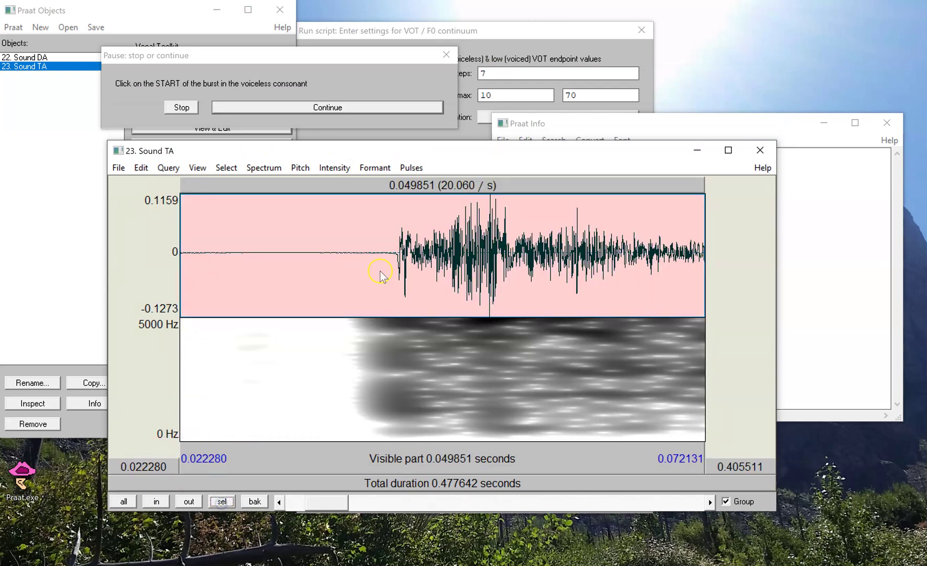
click(398, 254)
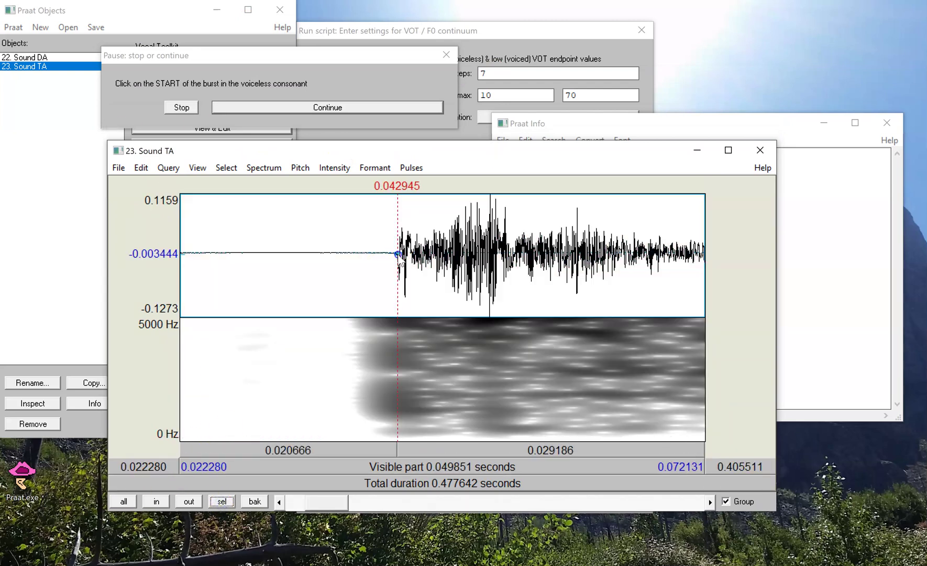
click(394, 107)
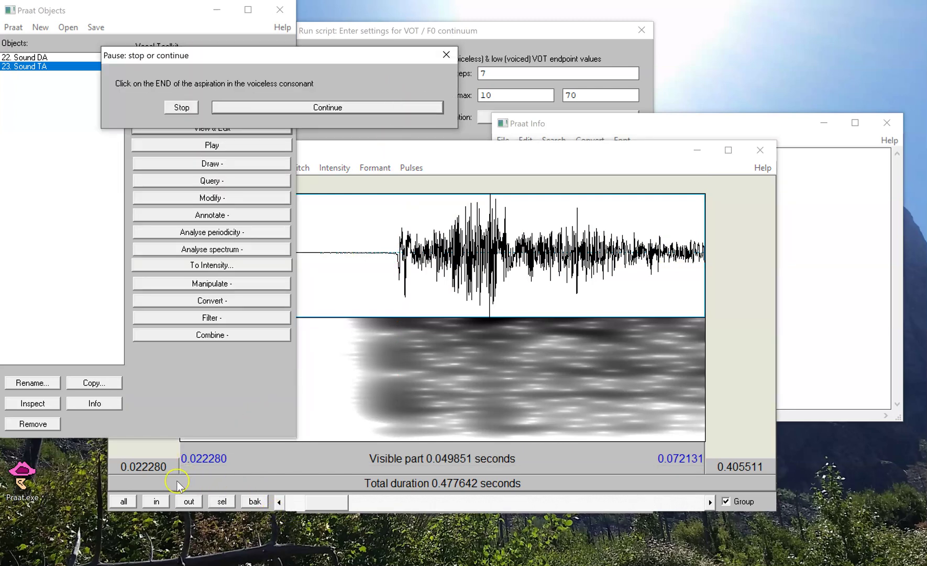
Mark the end of the aspiration in Sound TA
click(132, 504)
drag(294, 261, 371, 262)
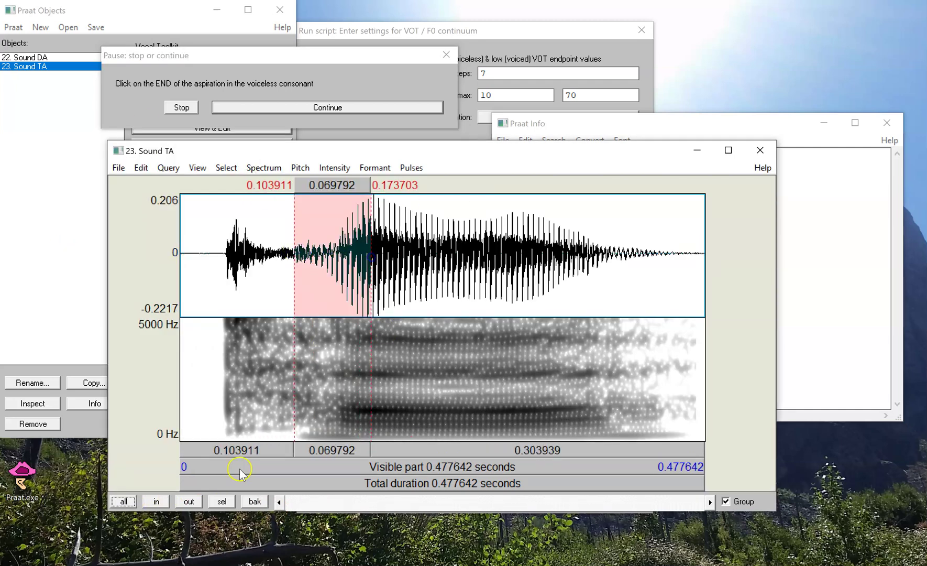
click(222, 501)
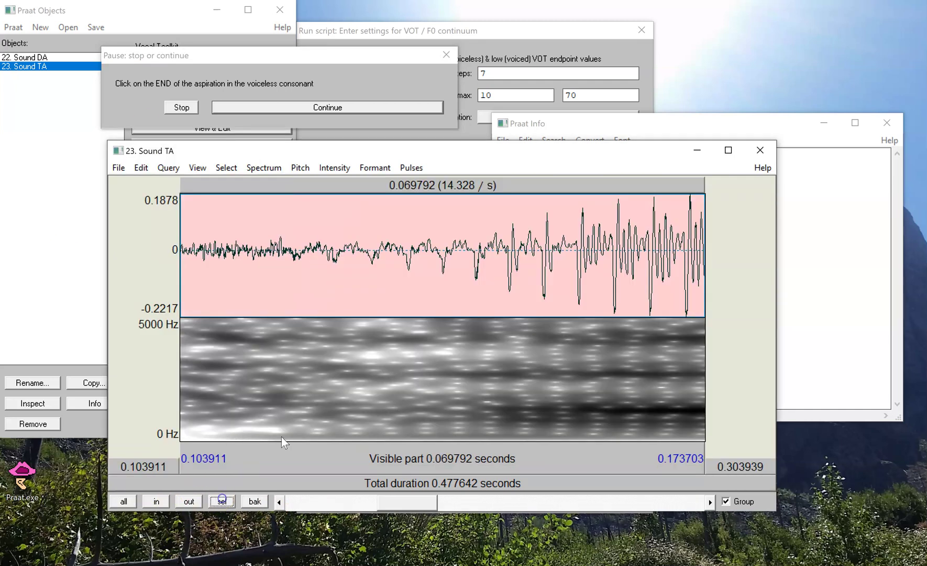
click(364, 248)
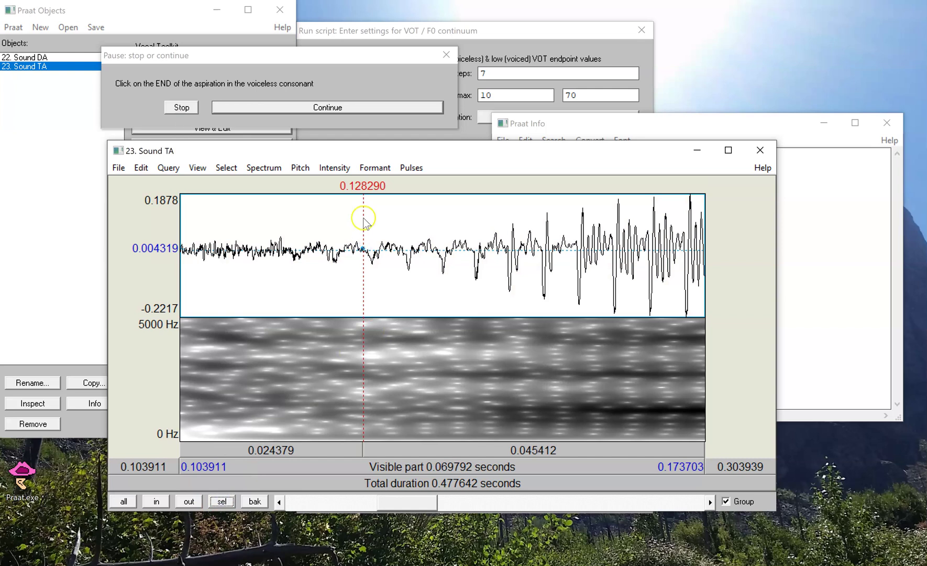
click(368, 107)
Mark the vowel onset in Sound DA so the continuum gets built
click(536, 42)
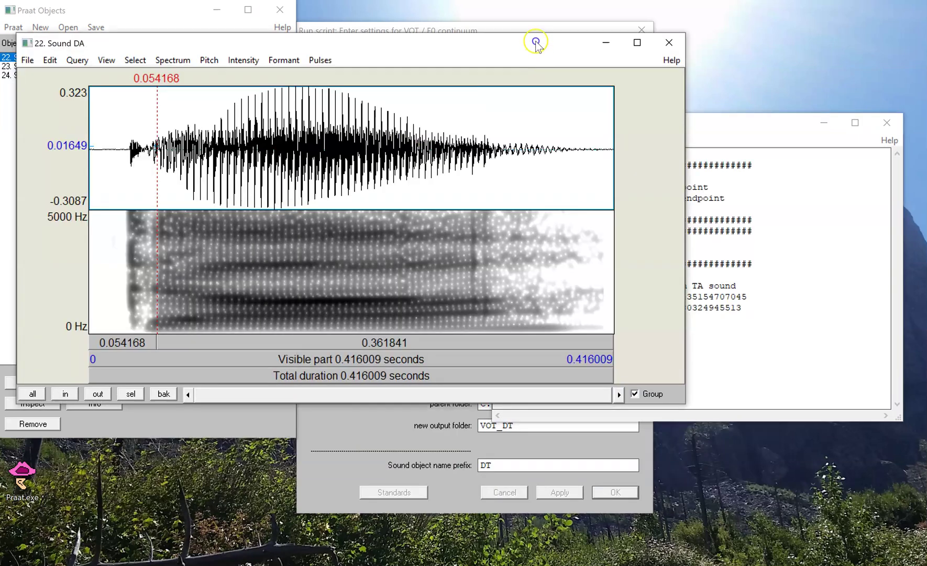
drag(536, 42, 563, 174)
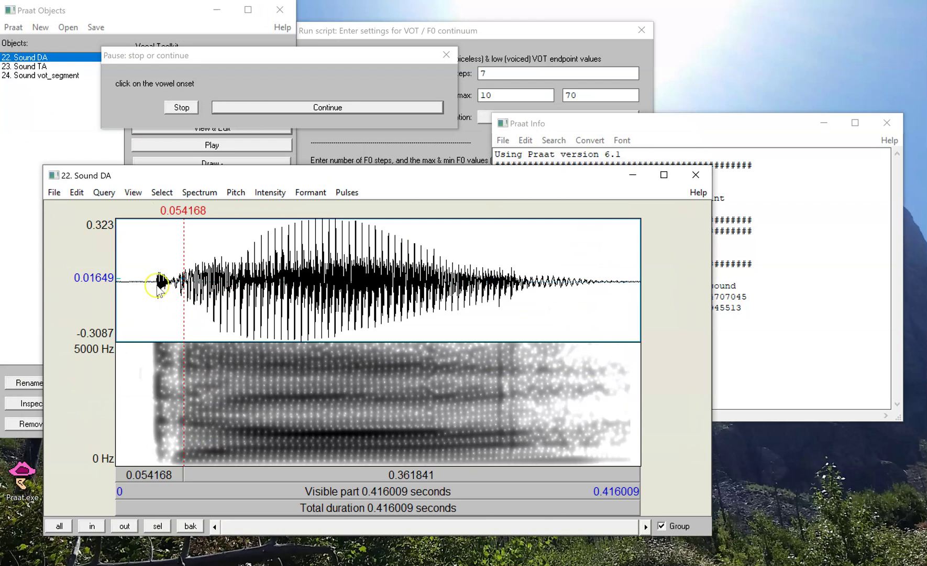
drag(145, 269, 256, 293)
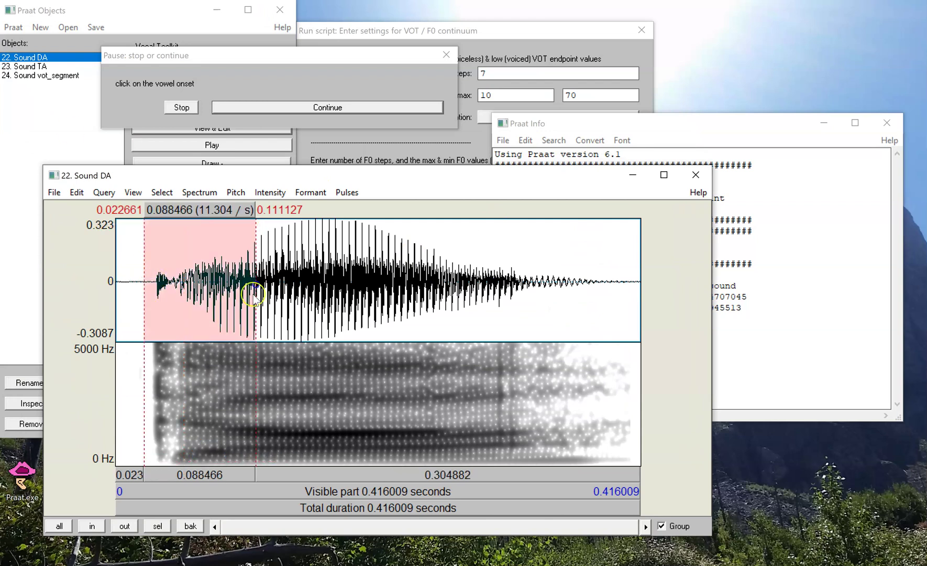
click(157, 525)
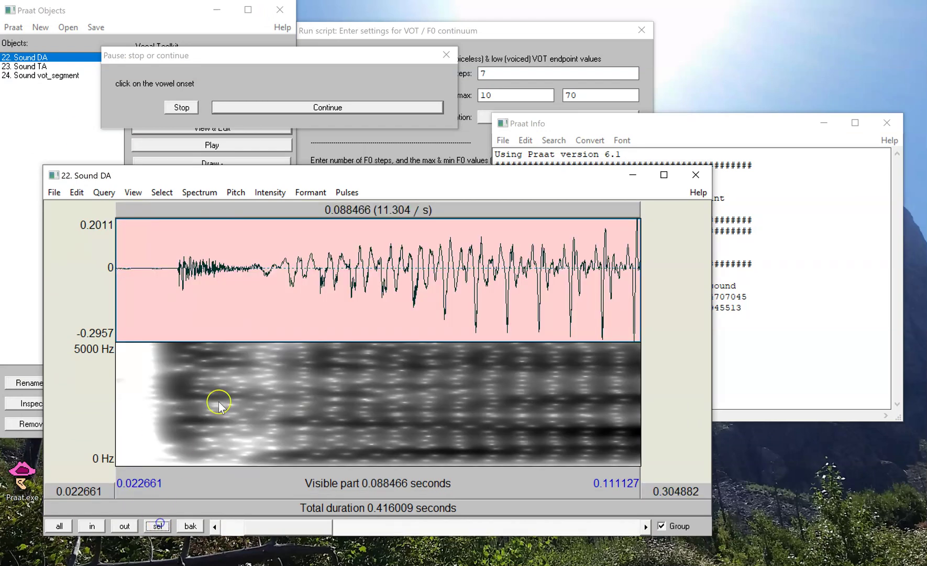
click(262, 266)
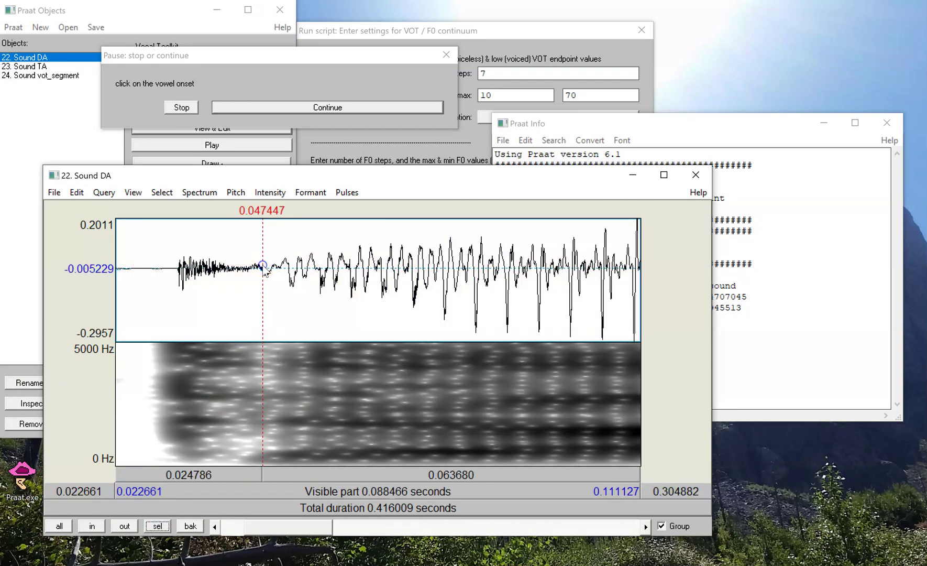
click(306, 108)
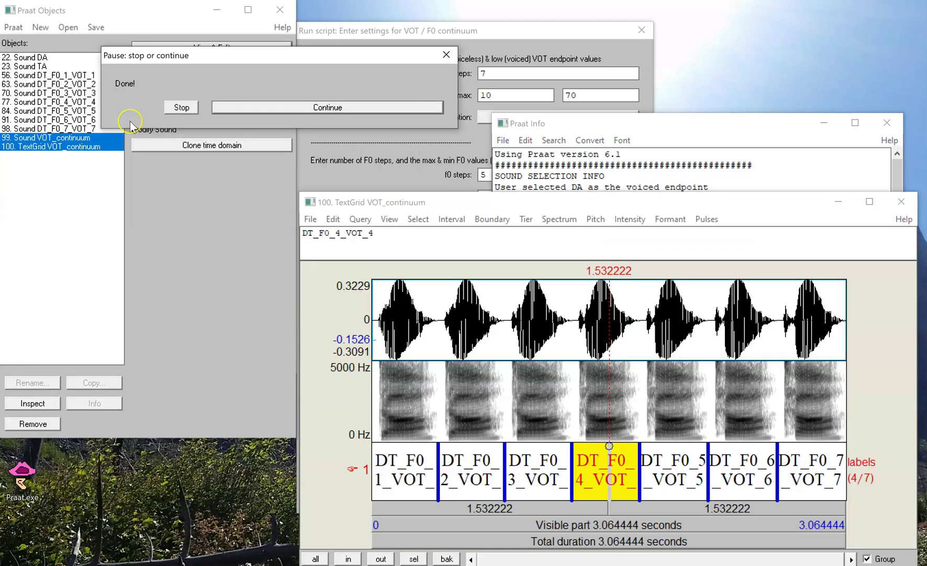
Dismiss the Done! prompt and move and widen the VOT_continuum TextGrid editor
click(304, 104)
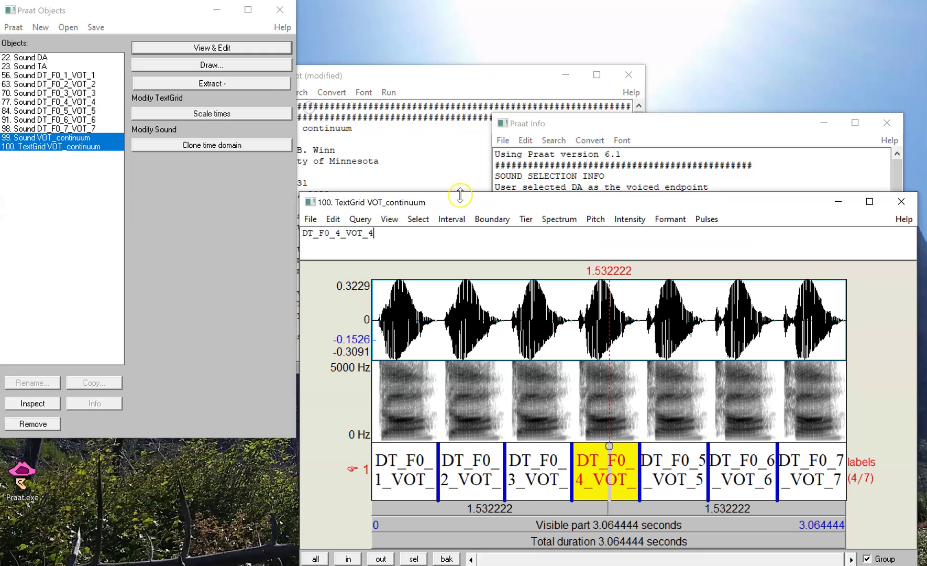
drag(465, 204, 230, 49)
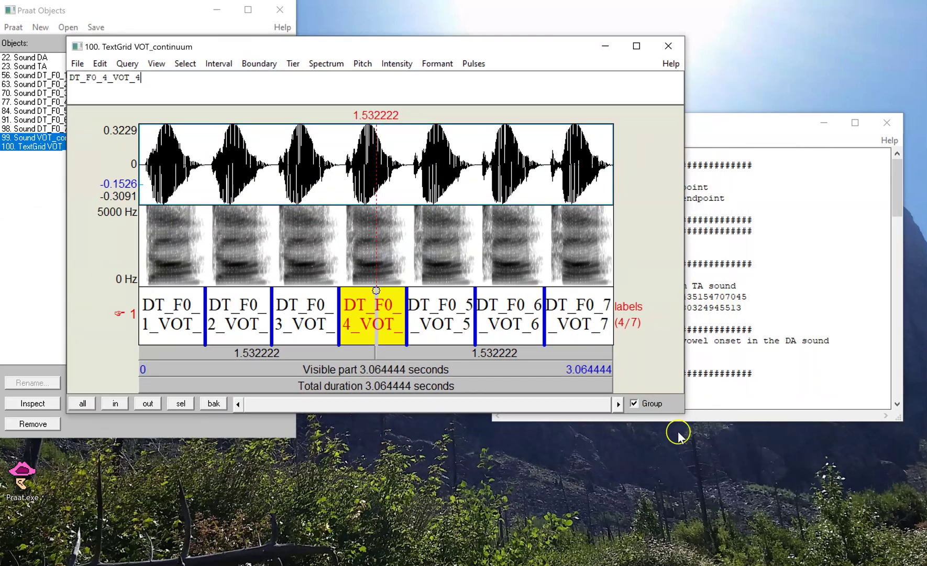
drag(691, 409, 736, 471)
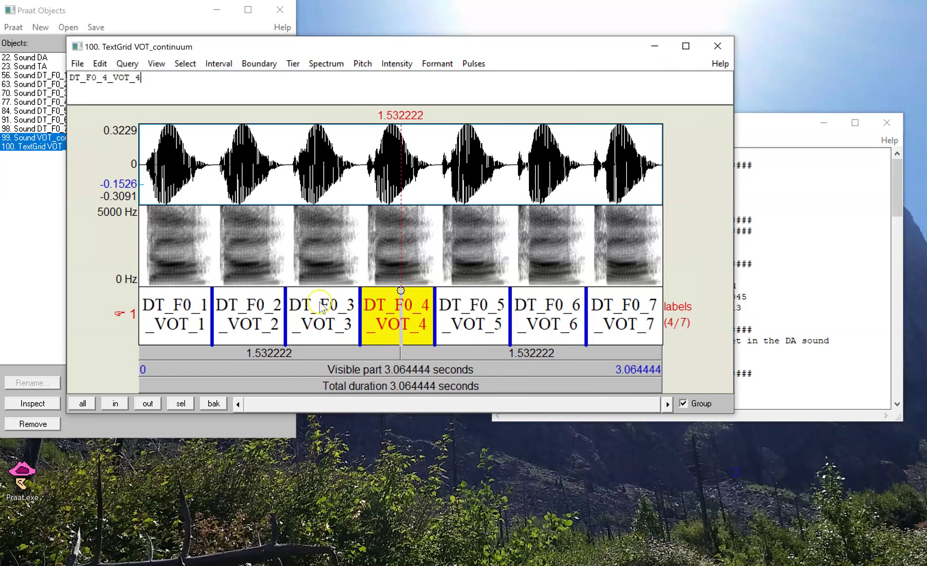
Select each interval in turn, DT_F0_1_VOT_1 through DT_F0_7_VOT_7
click(124, 223)
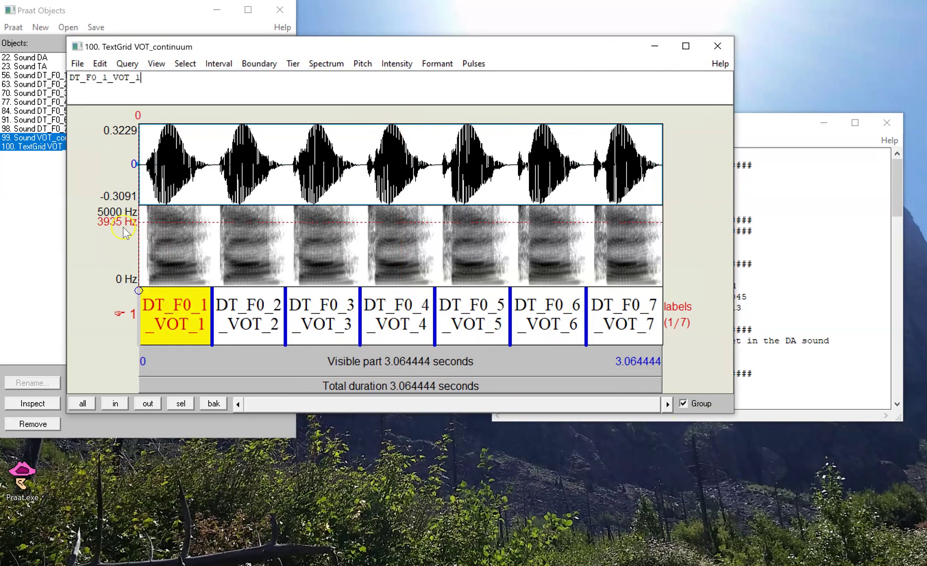
click(169, 296)
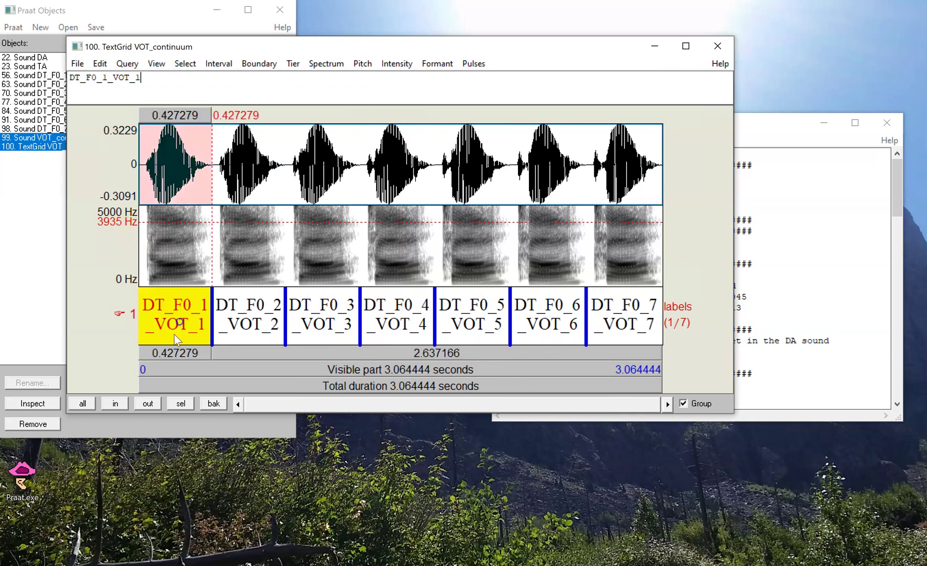
click(240, 323)
click(325, 329)
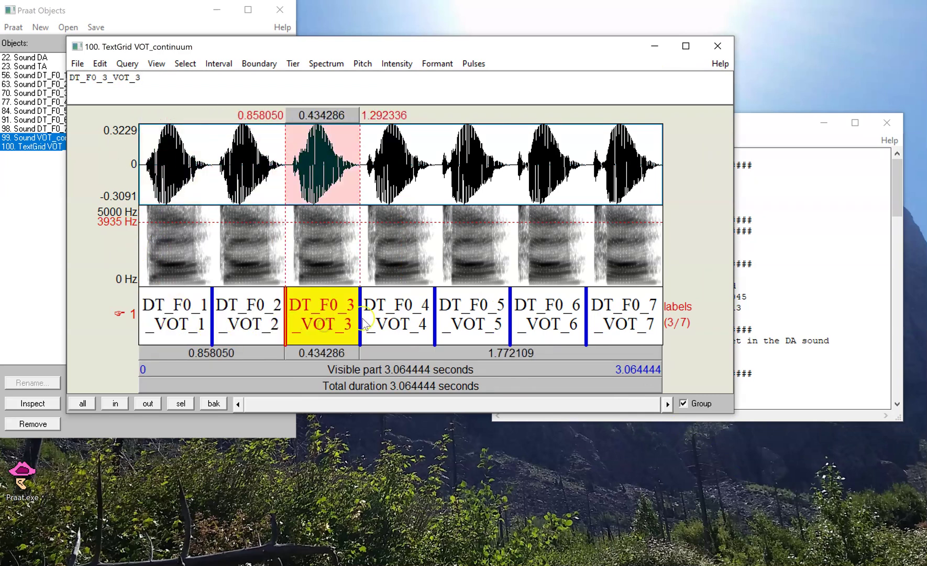
click(395, 312)
click(456, 315)
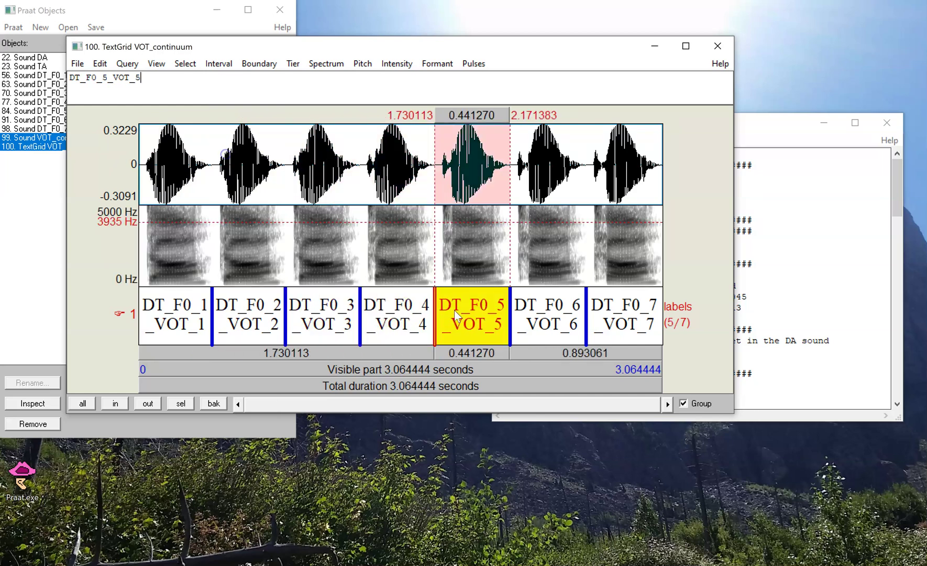
click(550, 319)
click(623, 319)
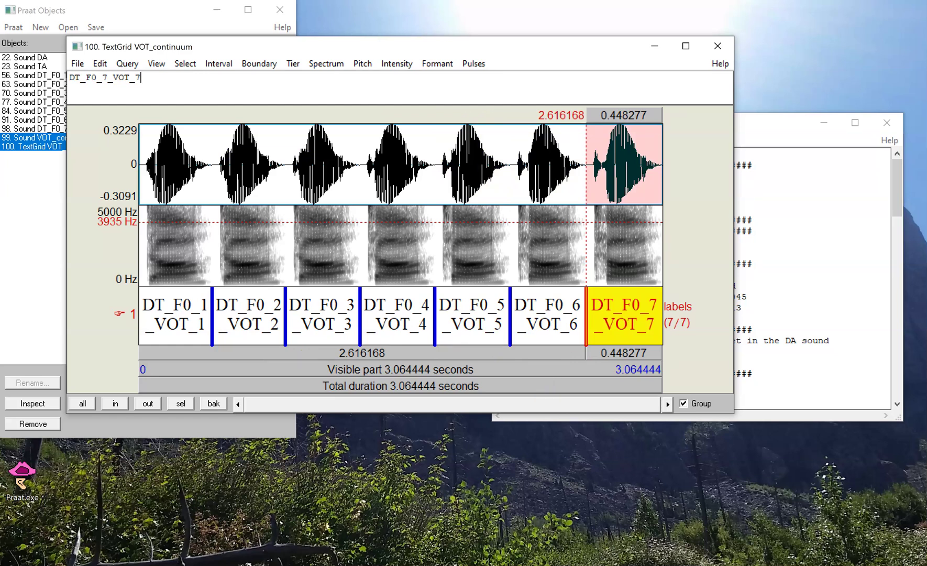
Enlarge the TextGrid editor window further
key(alt+Tab)
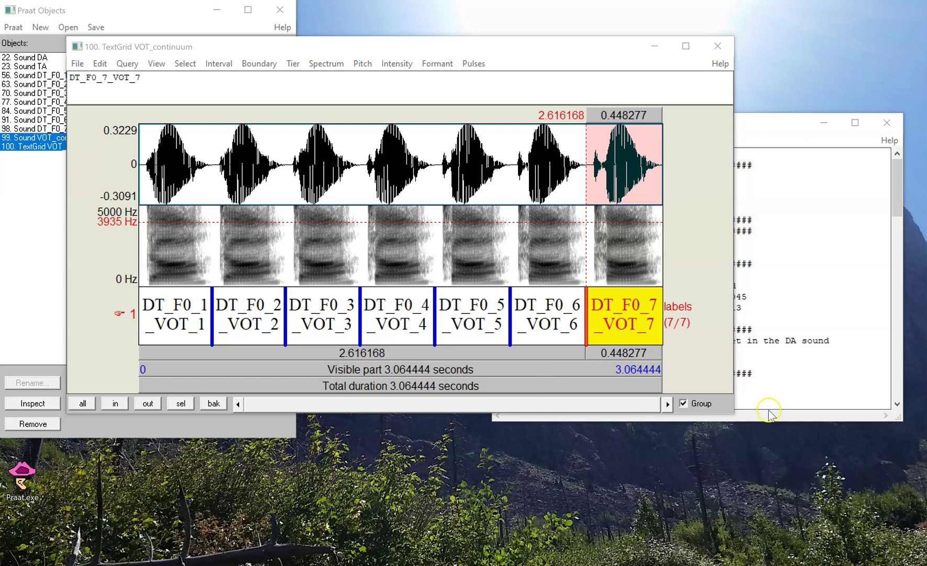
click(734, 415)
drag(734, 415, 903, 527)
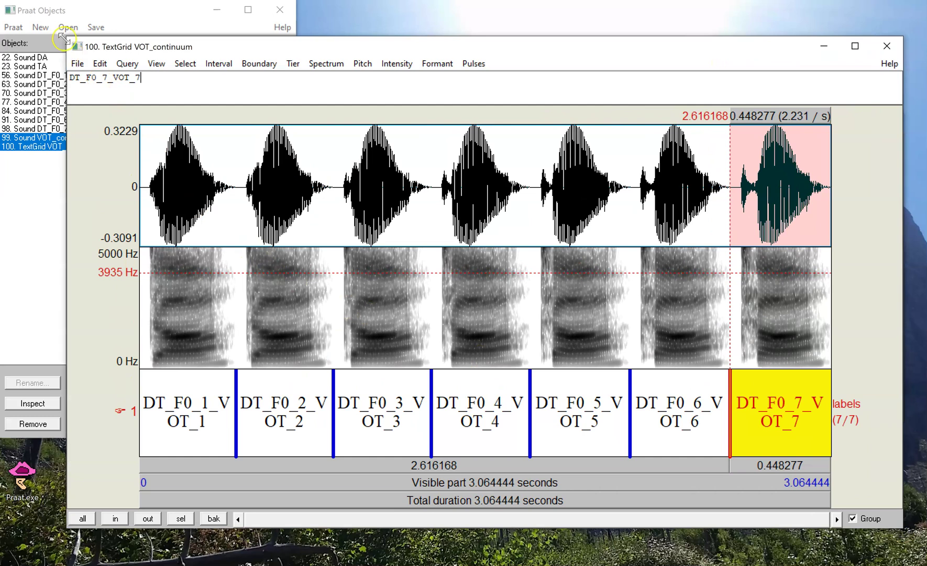
Maximize the editor and set the spectrogram view range upper limit to 3000 Hz
drag(67, 36, 0, 10)
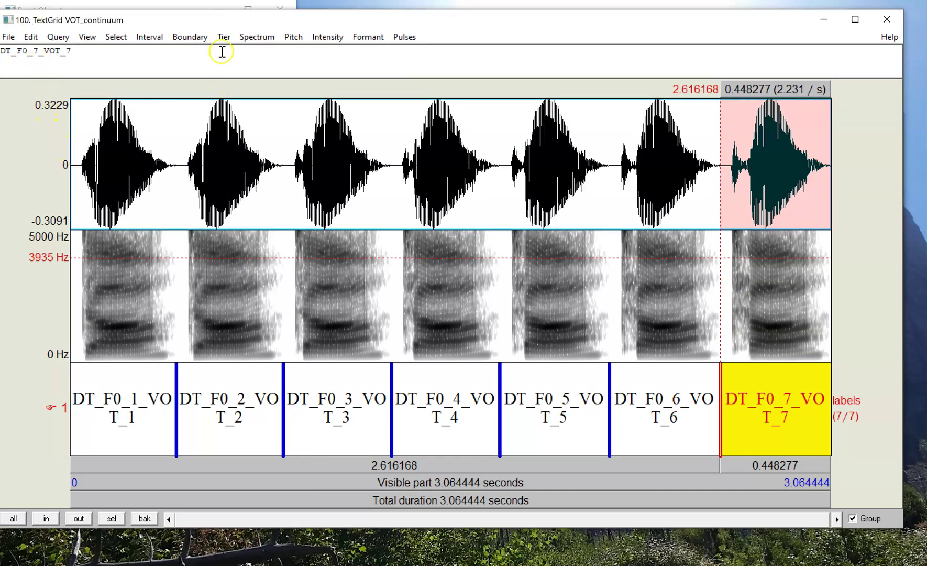
click(255, 37)
click(281, 68)
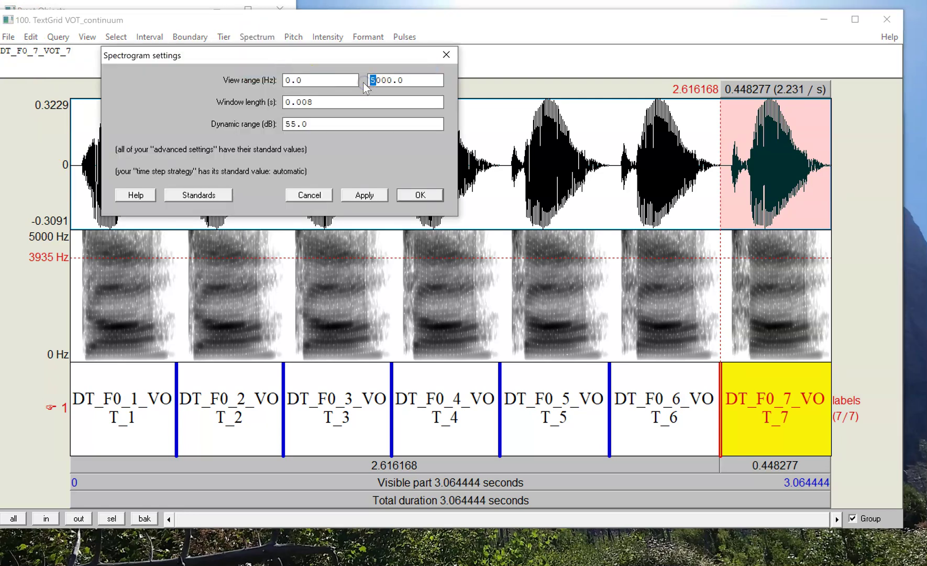
text(3)
click(414, 199)
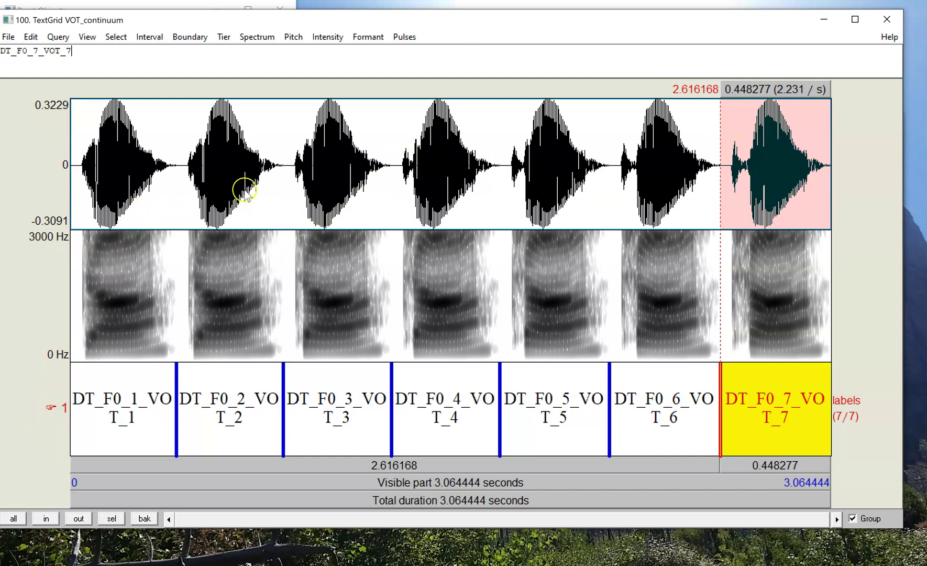
click(109, 399)
click(112, 518)
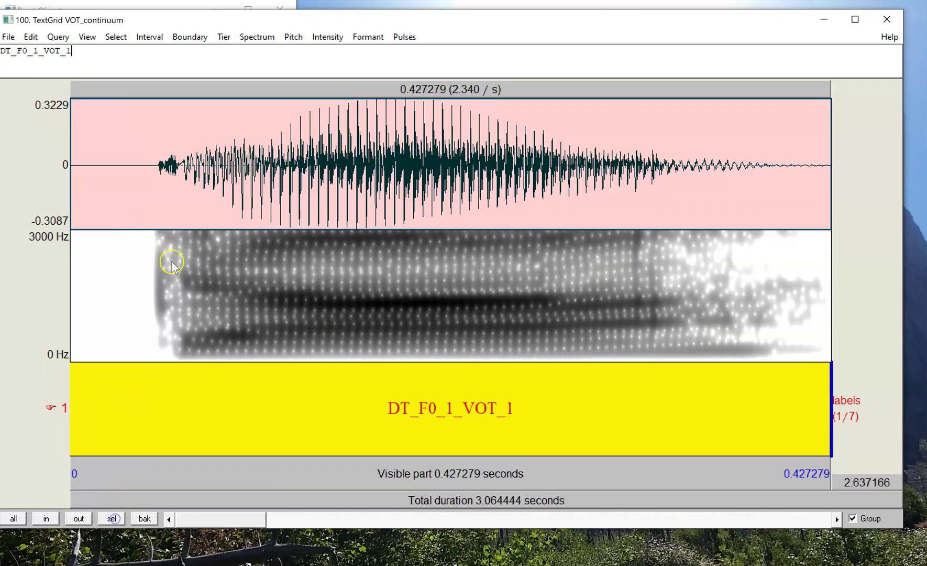
drag(176, 166, 158, 166)
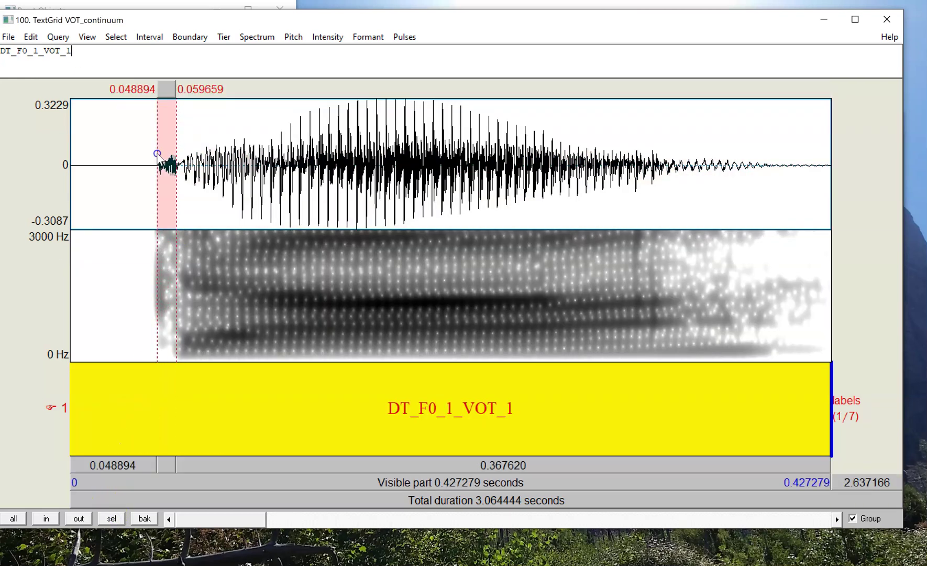
click(12, 524)
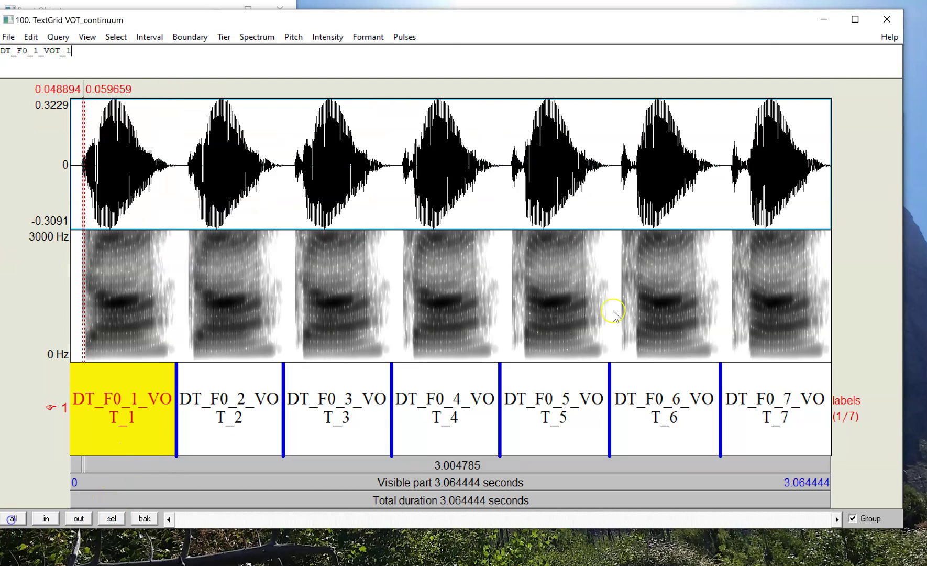
click(754, 399)
click(112, 518)
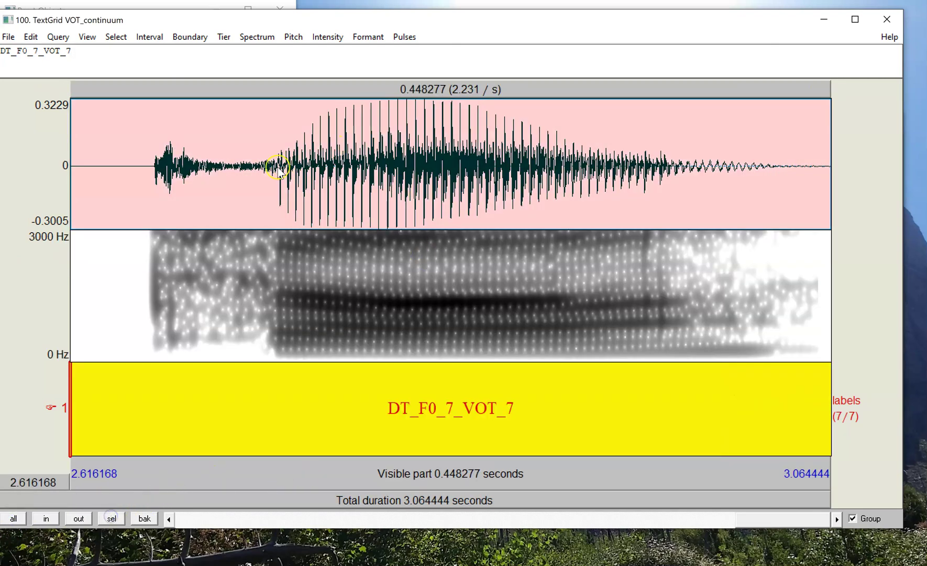
drag(273, 162, 156, 137)
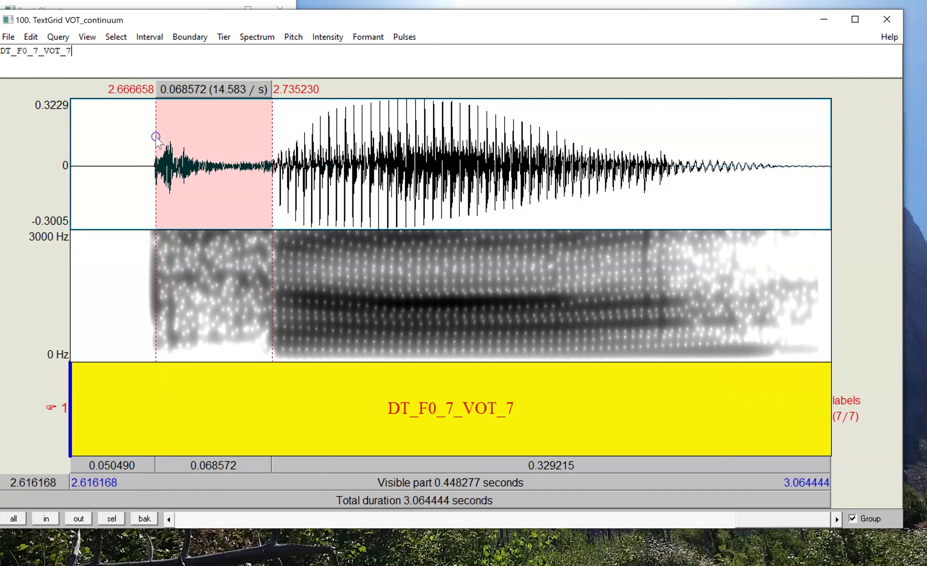
click(13, 518)
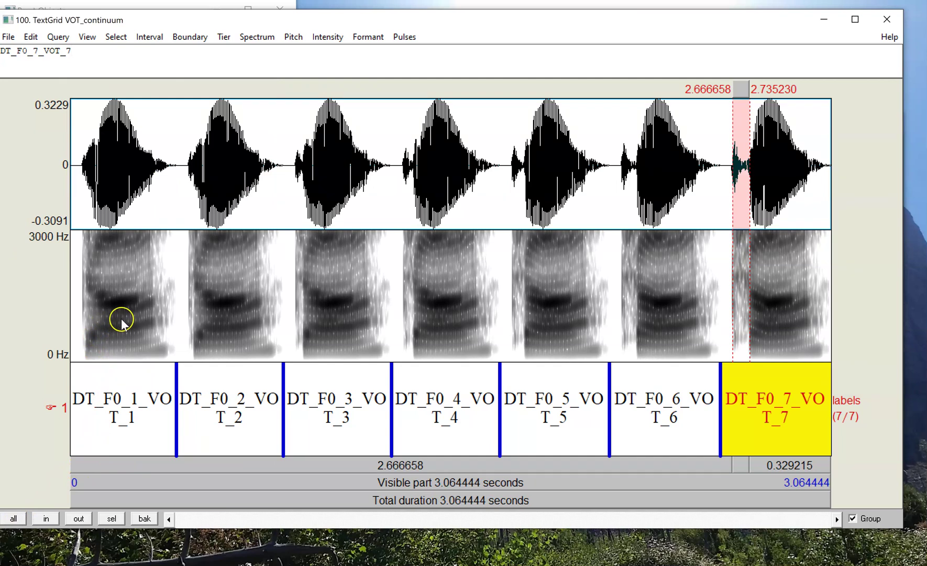
Show formant tracks, read formant frequencies in step 1, then return the cursor to 0 s
click(368, 37)
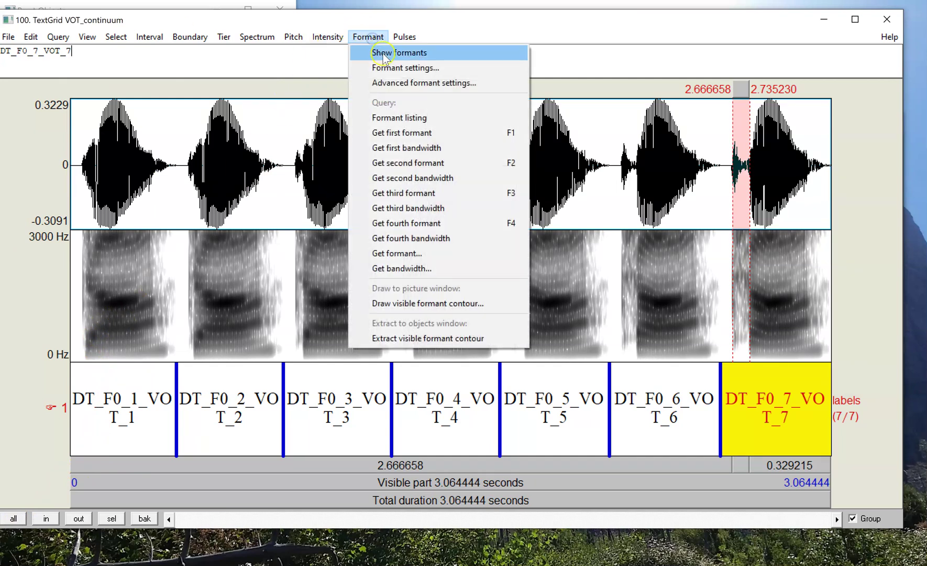
click(386, 54)
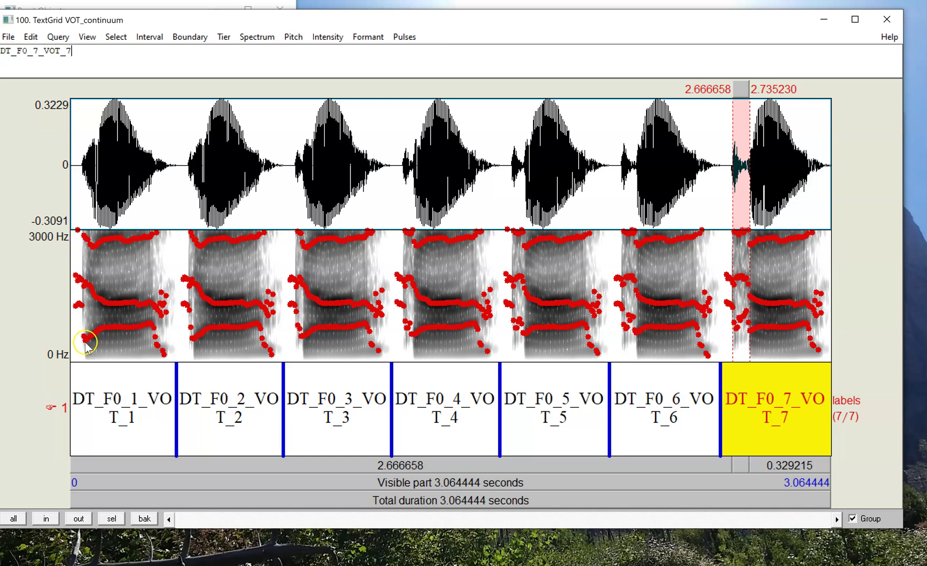
click(85, 341)
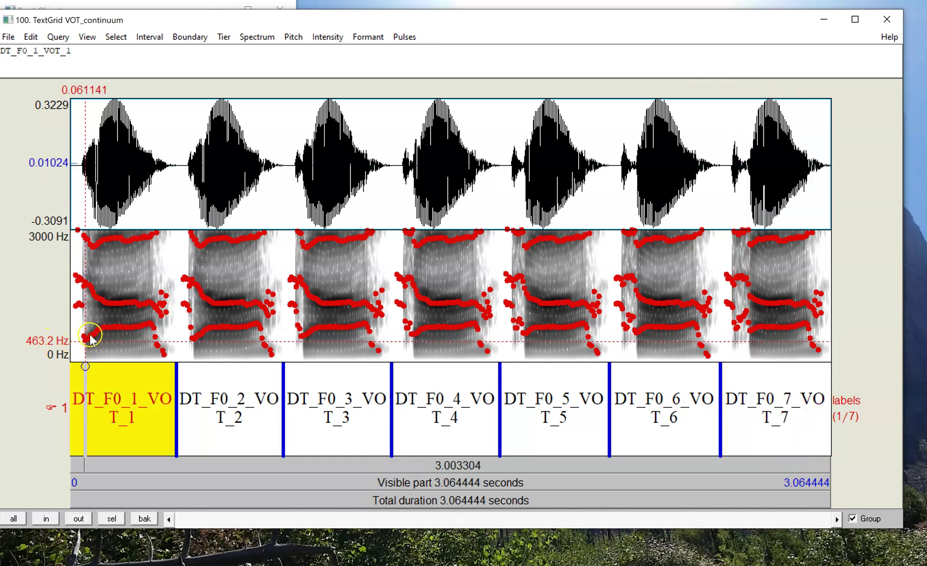
click(103, 326)
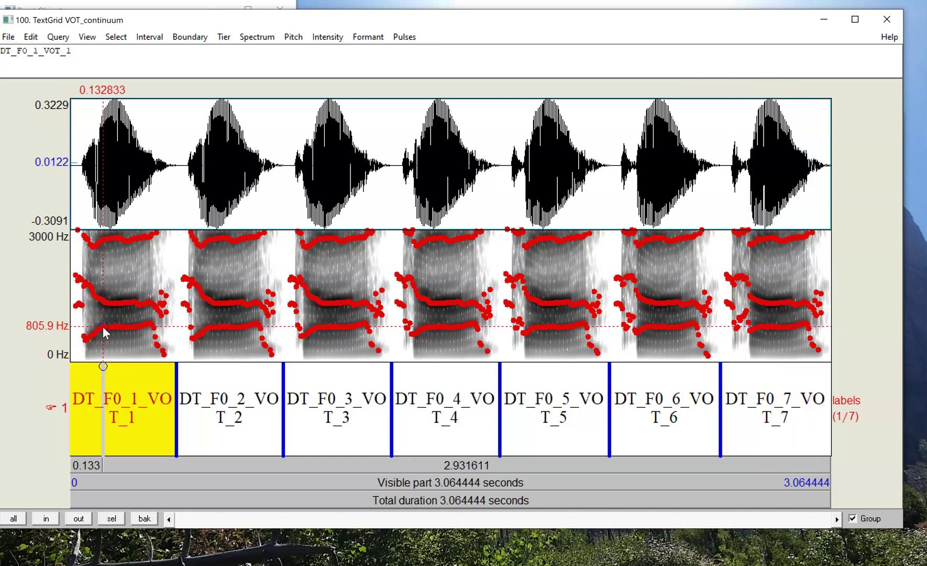
click(103, 331)
click(62, 218)
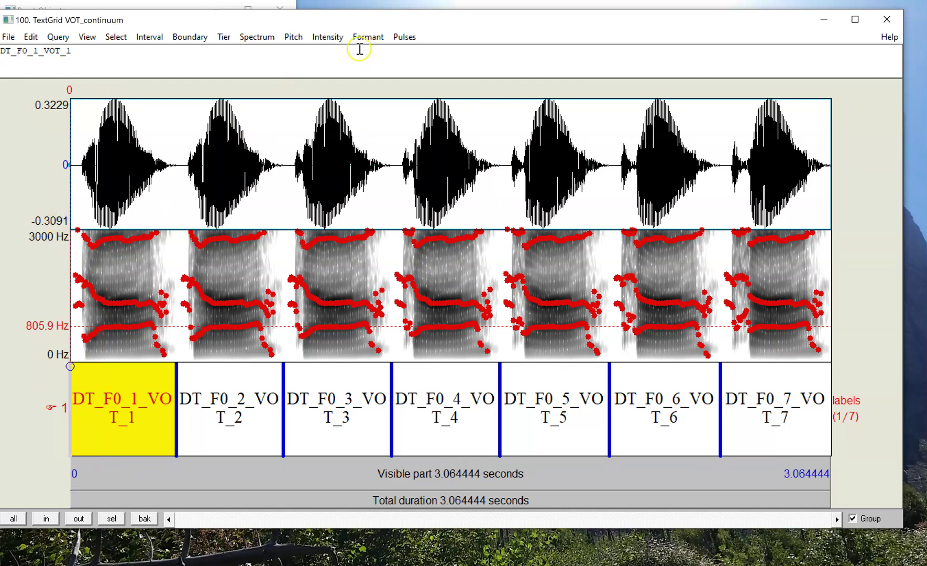